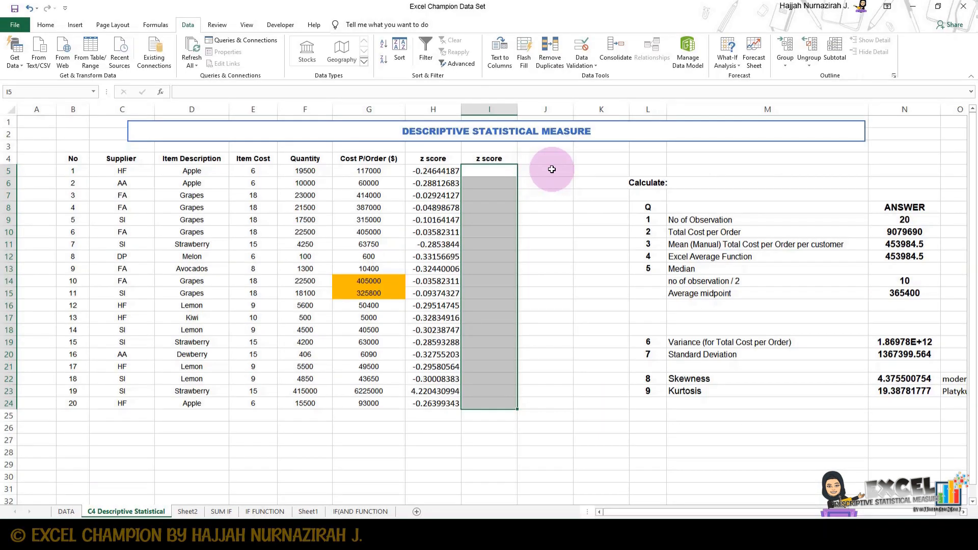
Step: Enter =STANDARDIZE(G5:G24, N12, N20) in I5, giving the first z score -0.24644187
{"action": "left_click", "coordinate": [517, 171]}
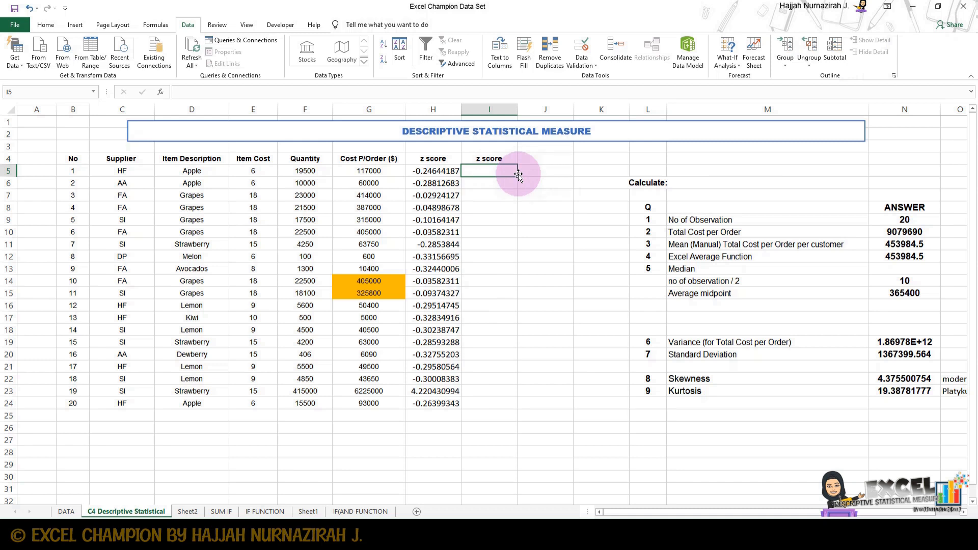
{"action": "type", "text": "+"}
{"action": "key", "text": "BackSpace"}
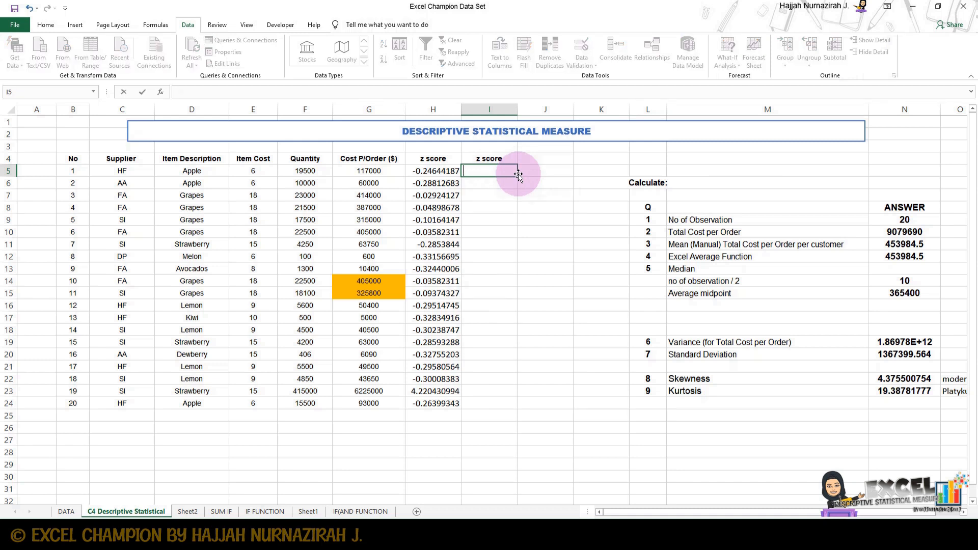
{"action": "type", "text": "=sta"}
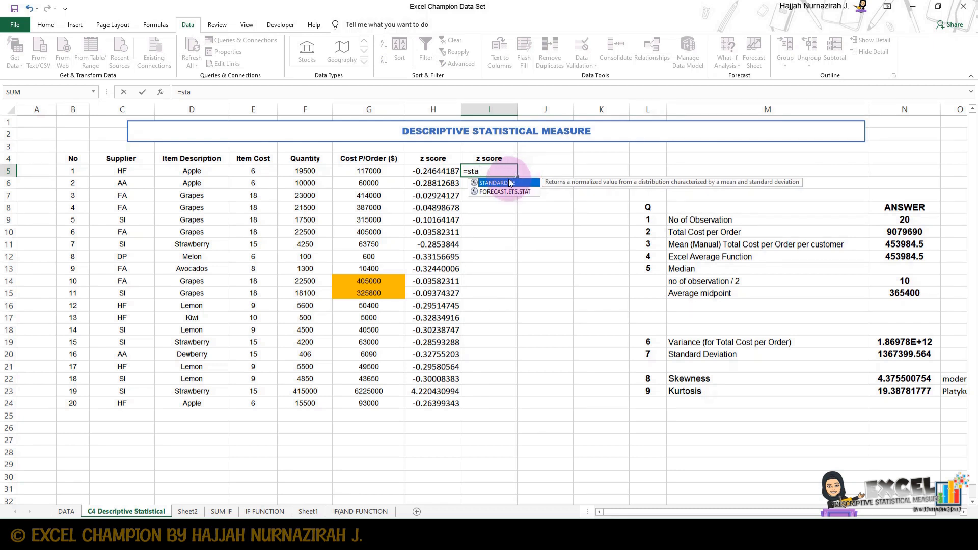
{"action": "double_click", "coordinate": [501, 184]}
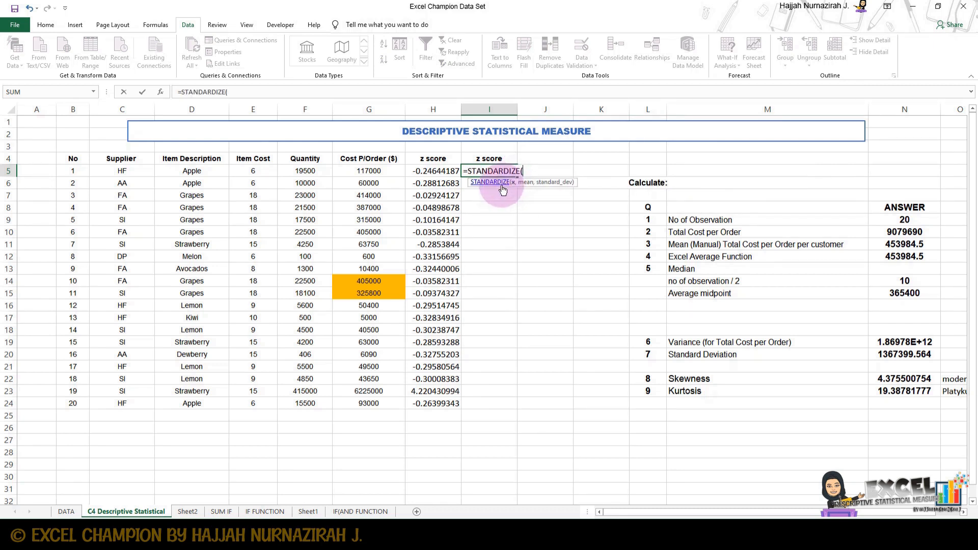
{"action": "left_click", "coordinate": [371, 172]}
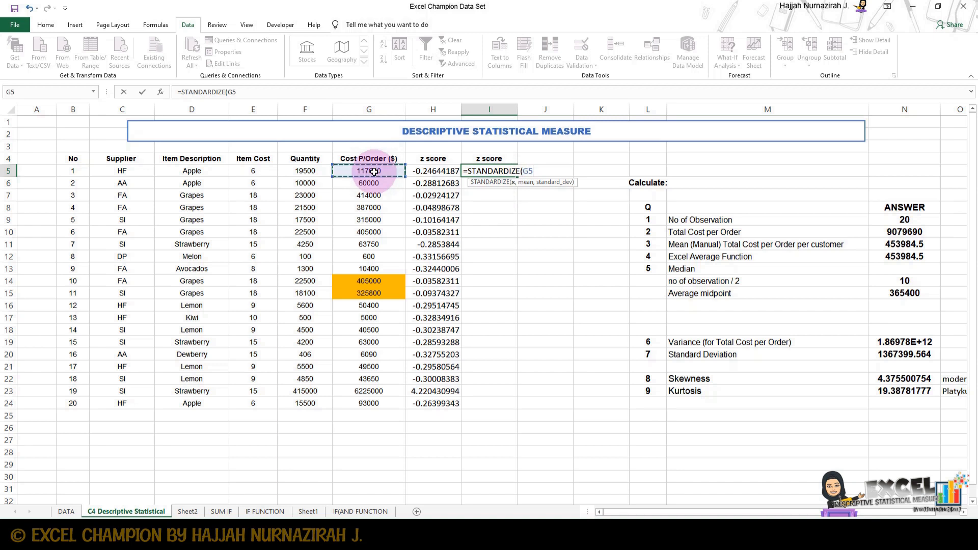
{"action": "key", "text": "ctrl+shift+Down"}
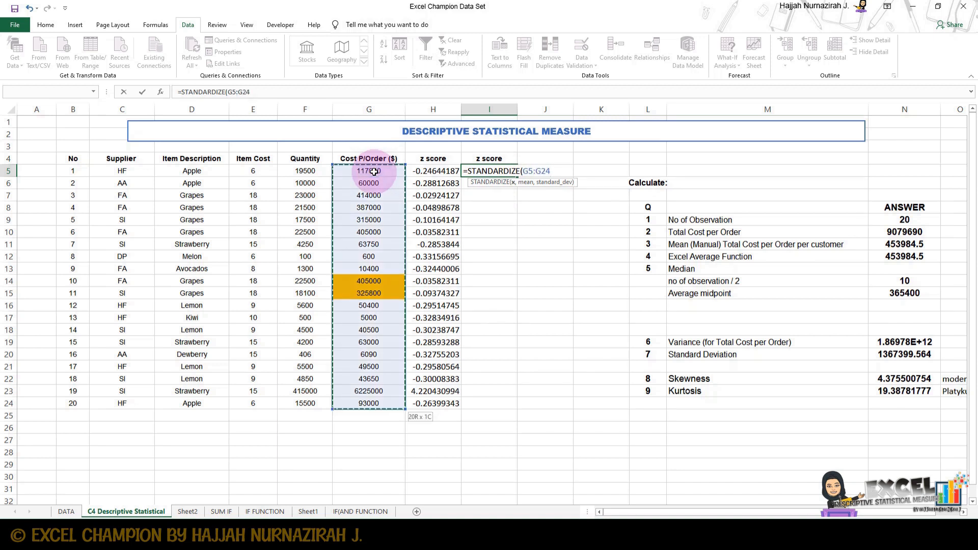
{"action": "type", "text": ","}
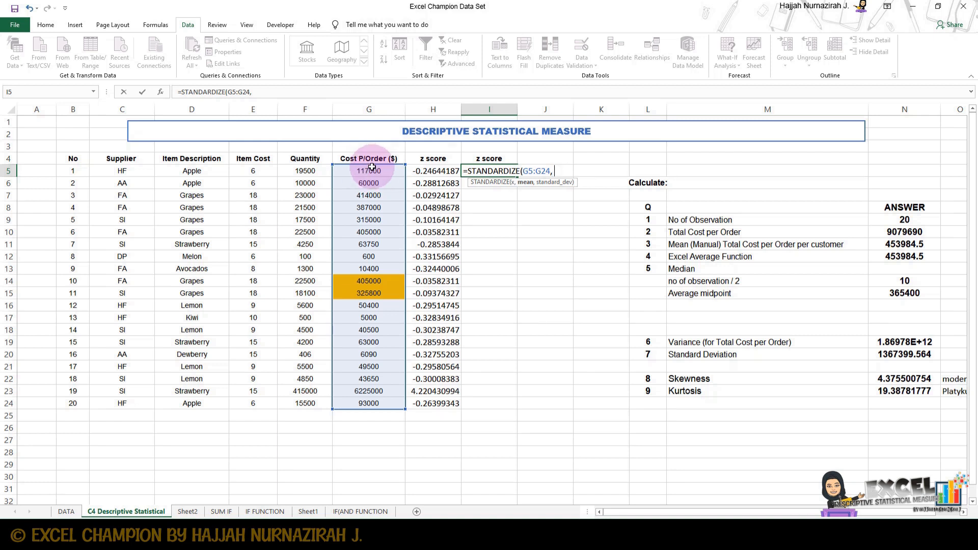
{"action": "left_click", "coordinate": [900, 257]}
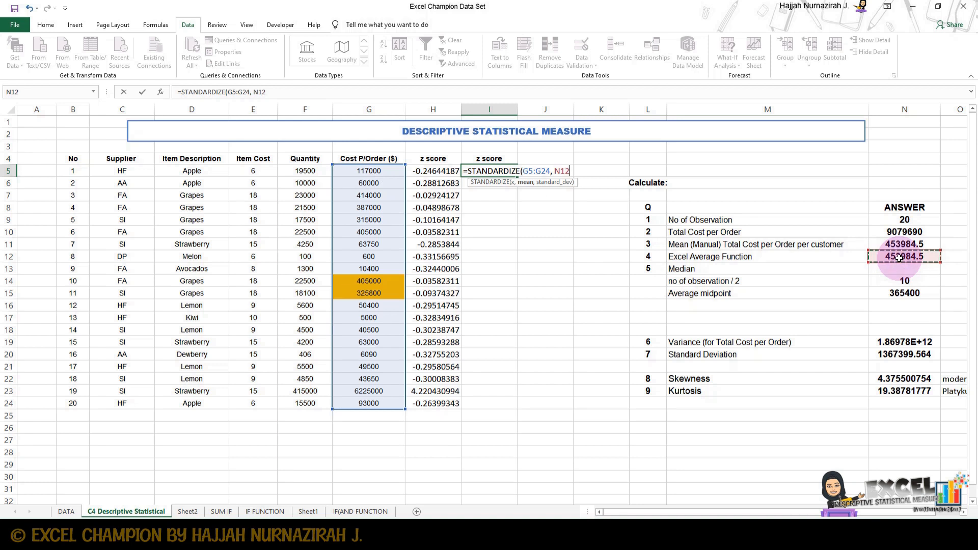
{"action": "type", "text": ","}
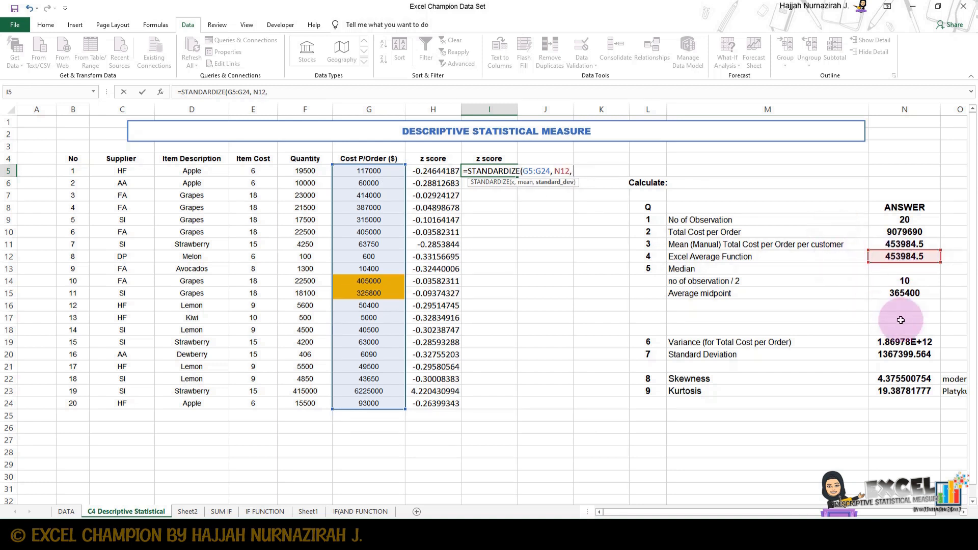
{"action": "left_click", "coordinate": [904, 356]}
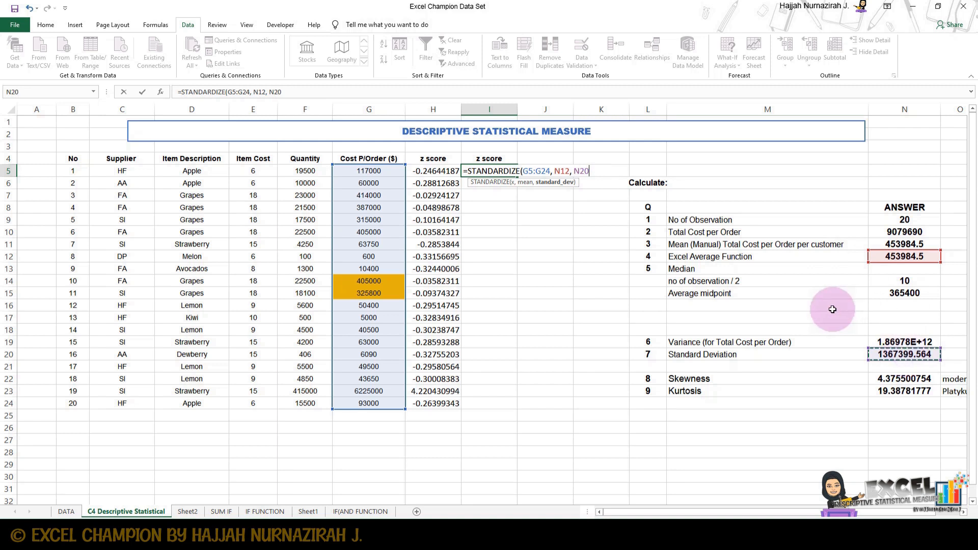
{"action": "type", "text": ")"}
{"action": "key", "text": "Return"}
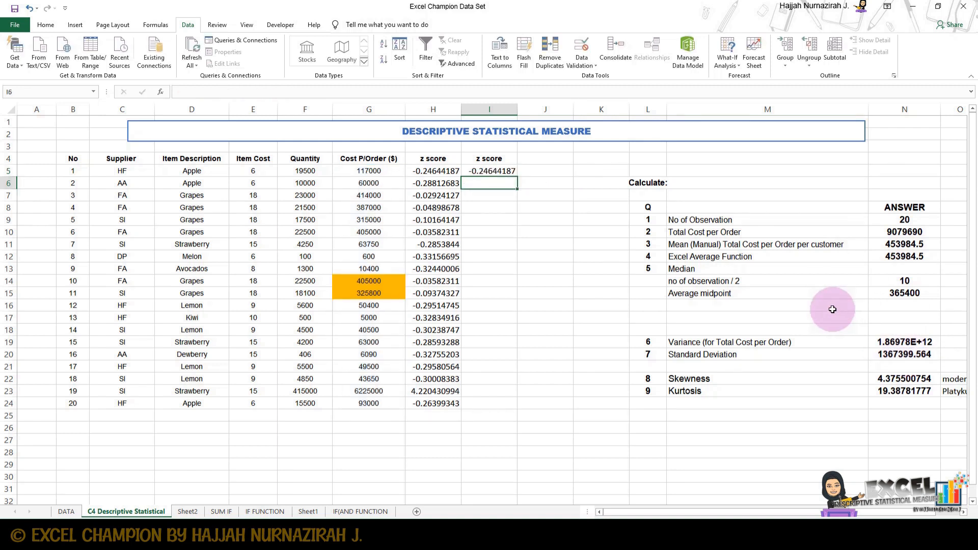
Step: Fill the I5 formula down to I24, then clear the #NUM! results from I5:I24
{"action": "left_click", "coordinate": [512, 171]}
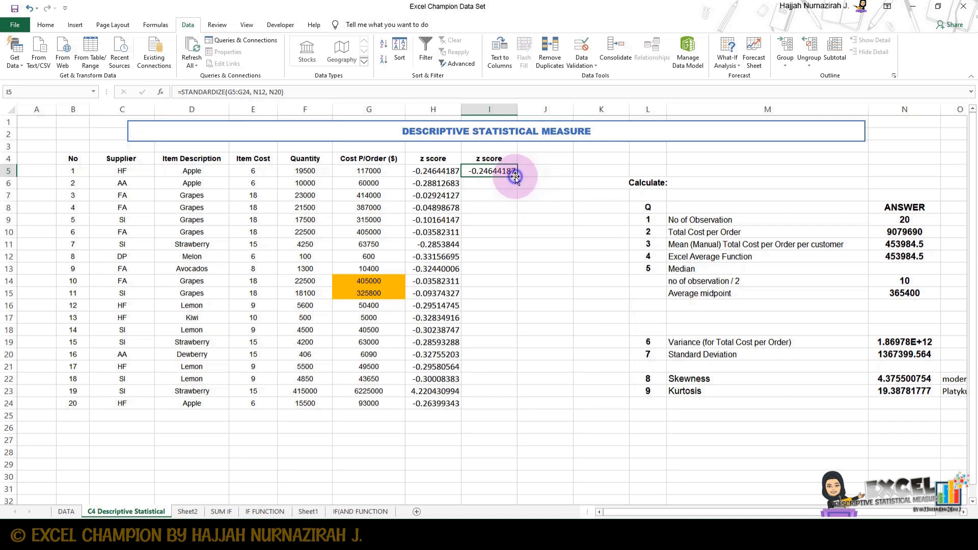
{"action": "double_click", "coordinate": [517, 176]}
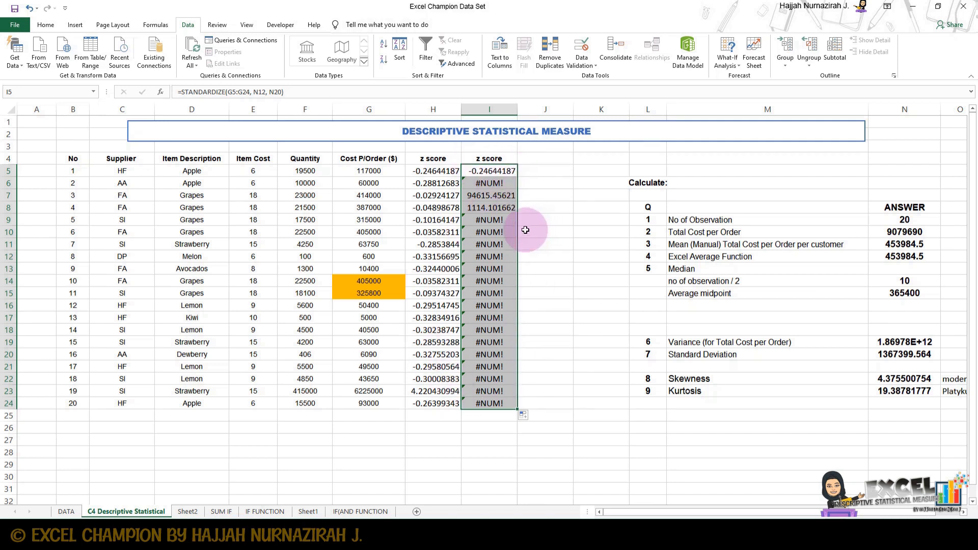
{"action": "key", "text": "Delete"}
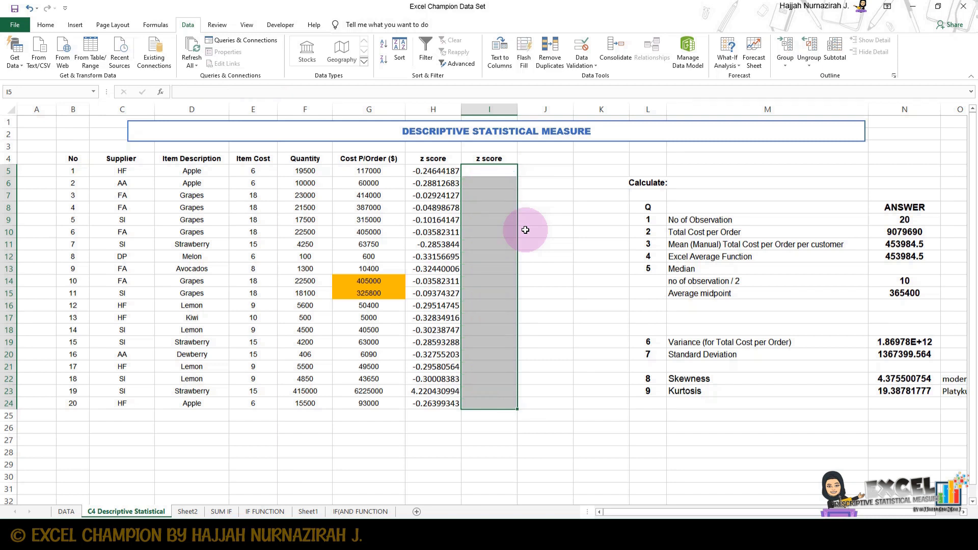
{"action": "left_click", "coordinate": [505, 174]}
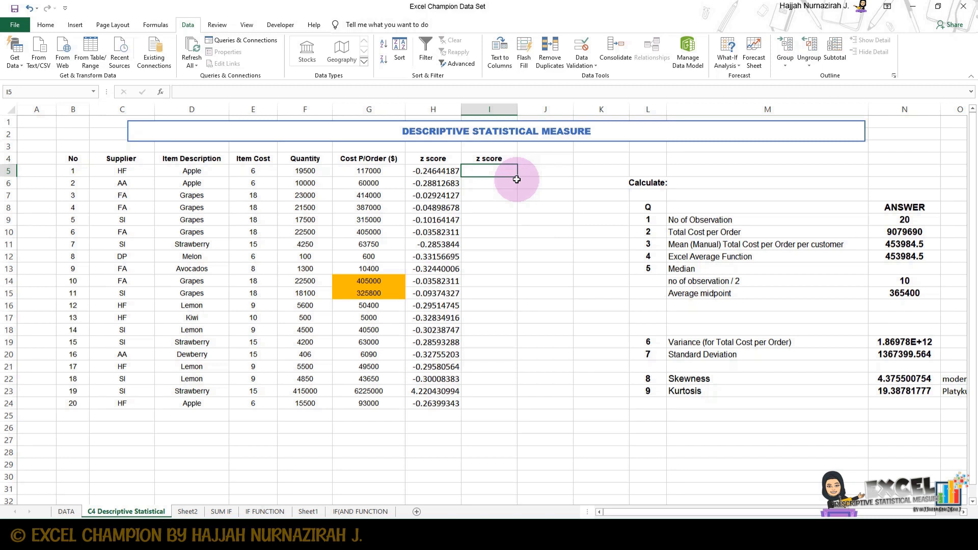
{"action": "type", "text": "=st"}
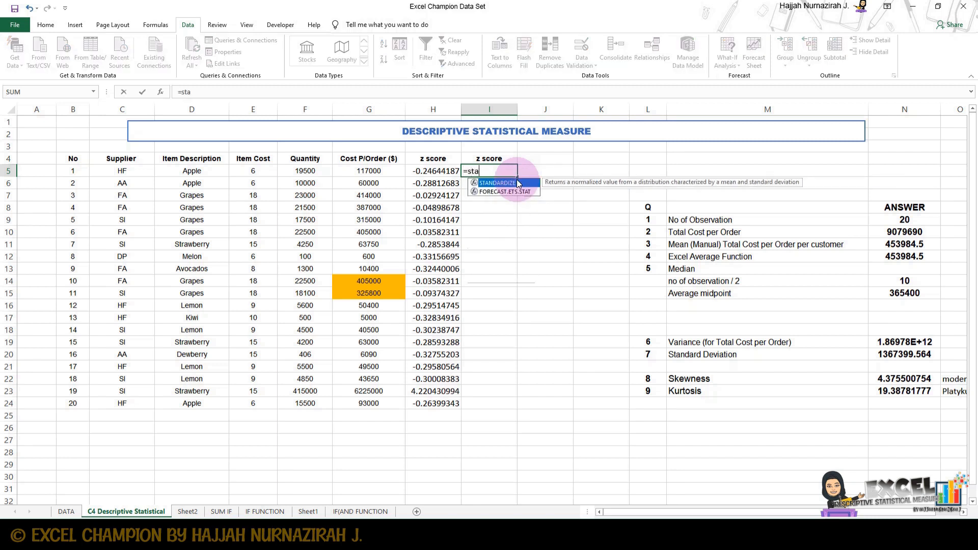
{"action": "type", "text": "a"}
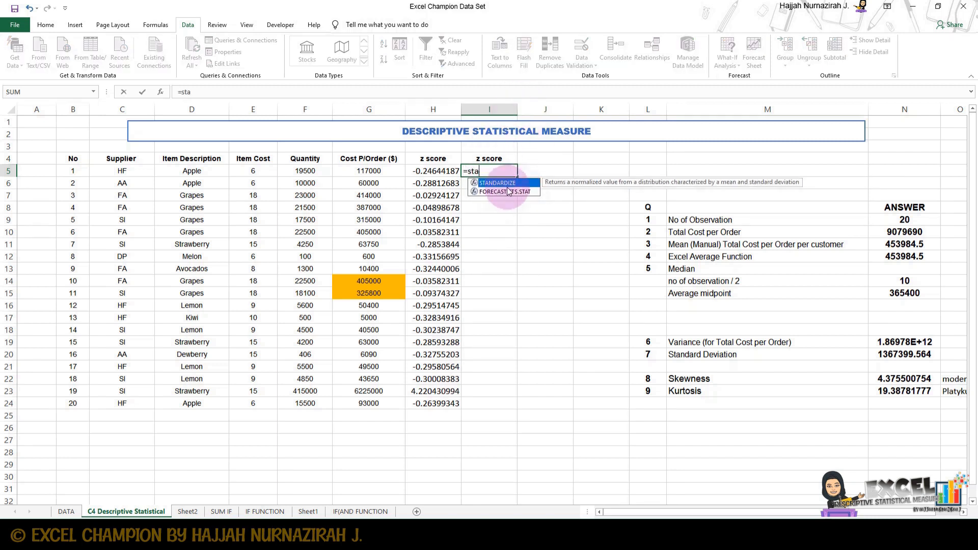
Step: Rebuild =STANDARDIZE(G5:G24, N12, N20) in I5, removing a mistyped period after the range
{"action": "double_click", "coordinate": [508, 183]}
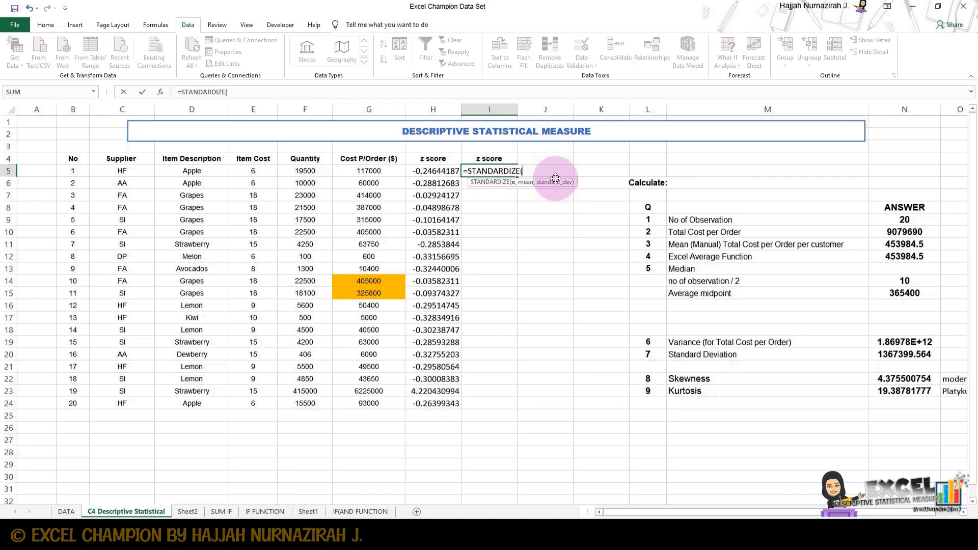
{"action": "left_click", "coordinate": [360, 172]}
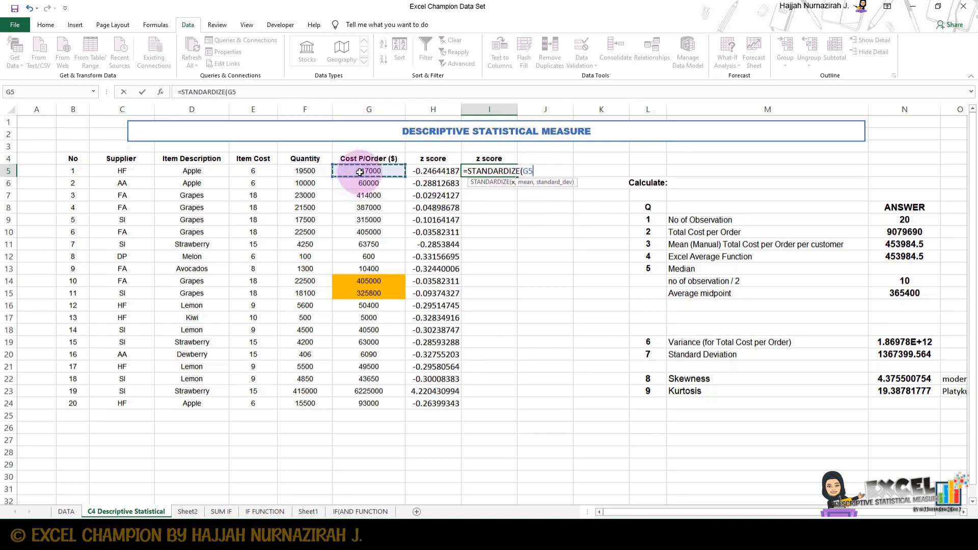
{"action": "key", "text": "ctrl+shift+Down"}
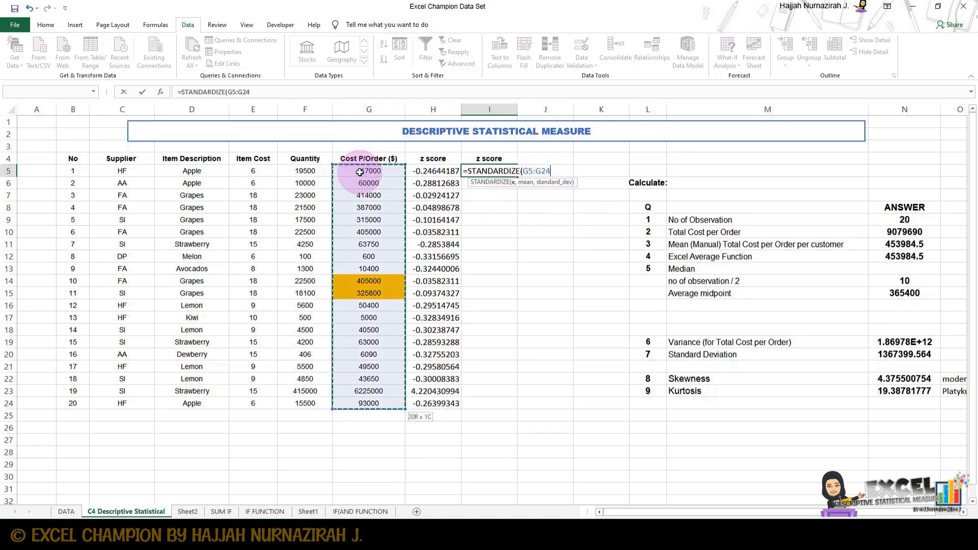
{"action": "type", "text": ","}
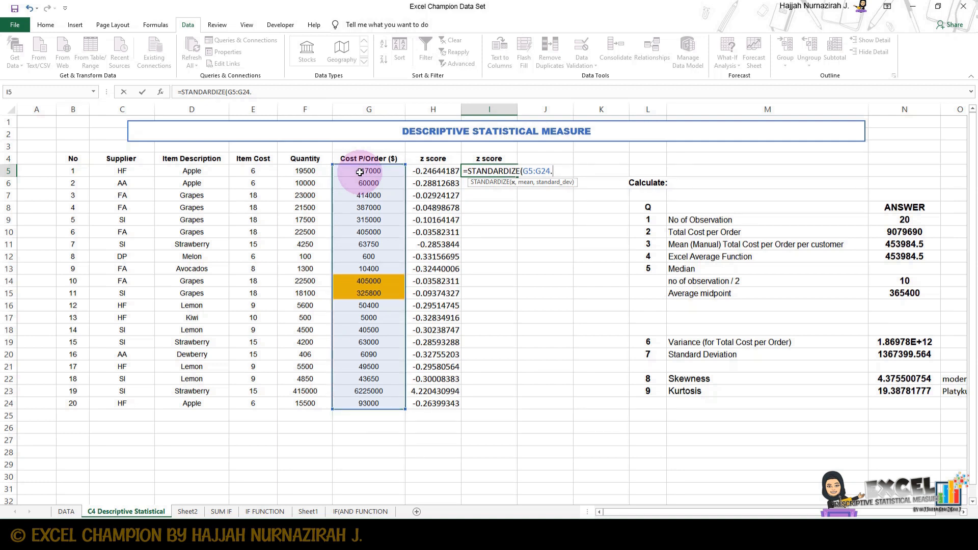
{"action": "key", "text": "BackSpace"}
{"action": "type", "text": ","}
{"action": "left_click", "coordinate": [884, 259]}
{"action": "type", "text": ","}
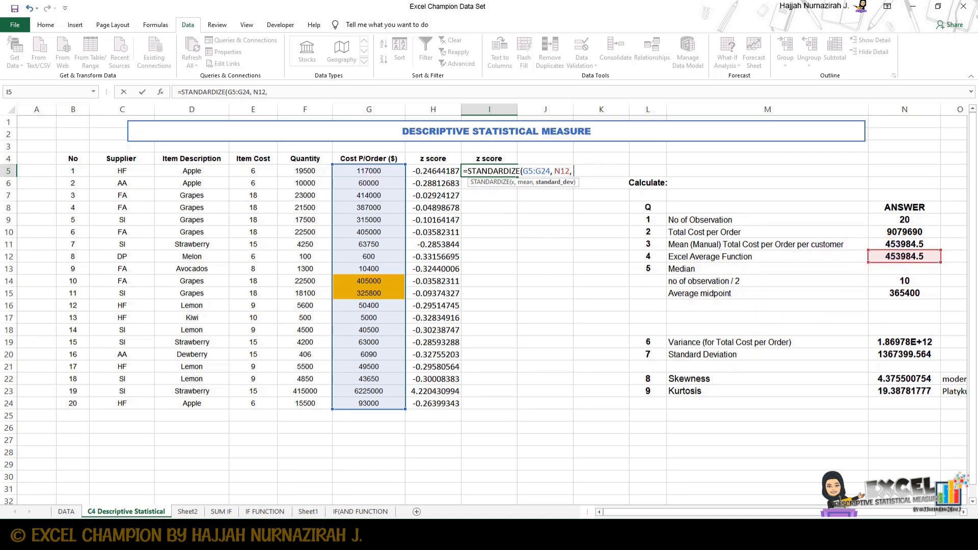
{"action": "left_click", "coordinate": [920, 353]}
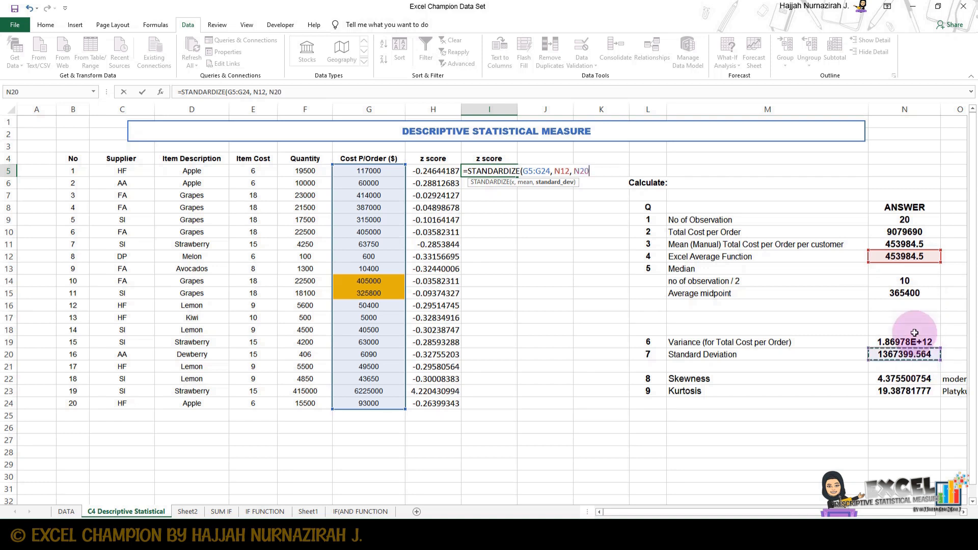
{"action": "type", "text": ")"}
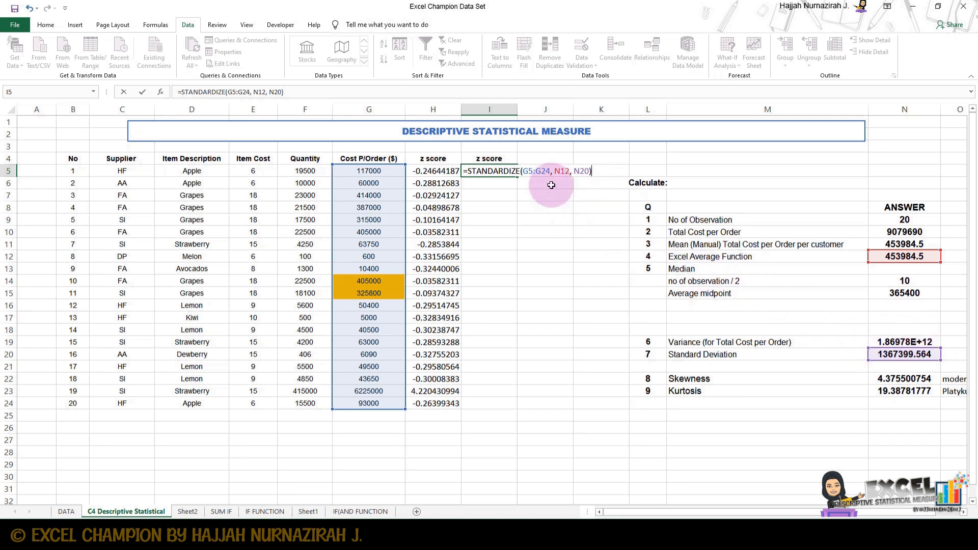
Step: Make the references absolute as G5:$G$24, $N$12, $N$20 and commit I5, showing -0.24644187
{"action": "left_click", "coordinate": [537, 172]}
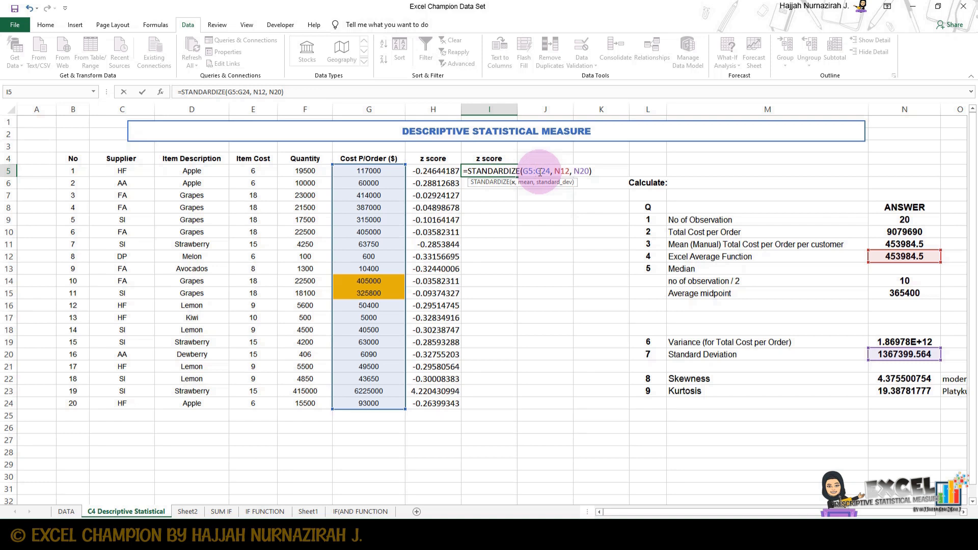
{"action": "type", "text": "$"}
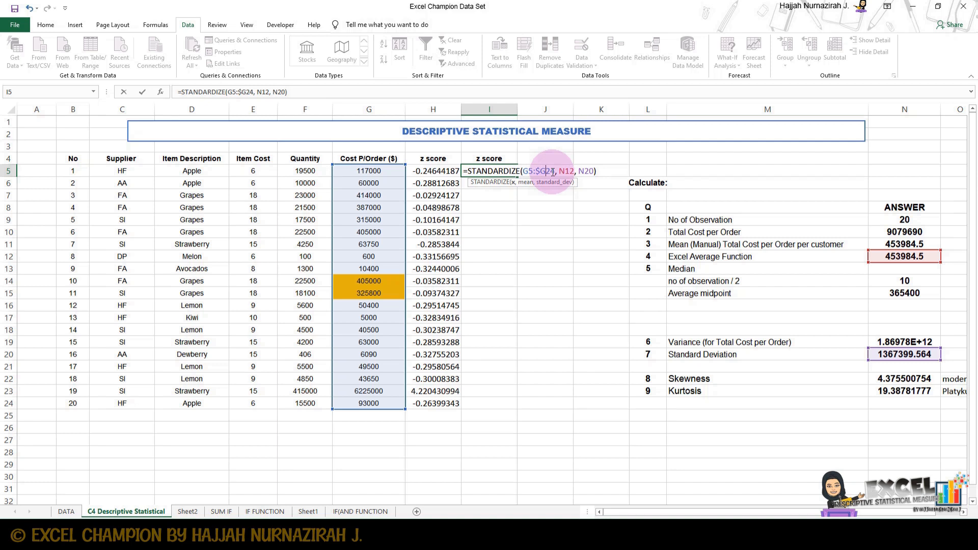
{"action": "type", "text": "$"}
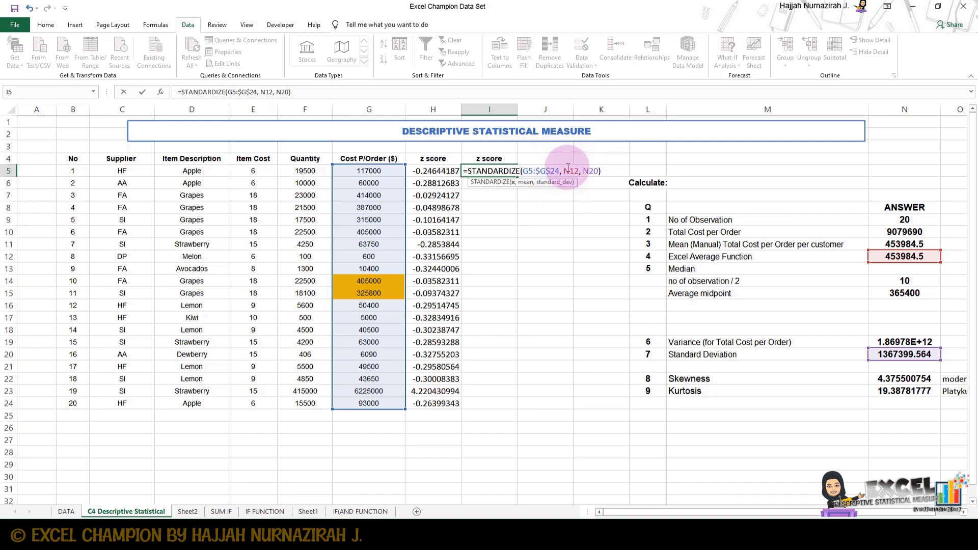
{"action": "left_click", "coordinate": [564, 170]}
{"action": "type", "text": "$"}
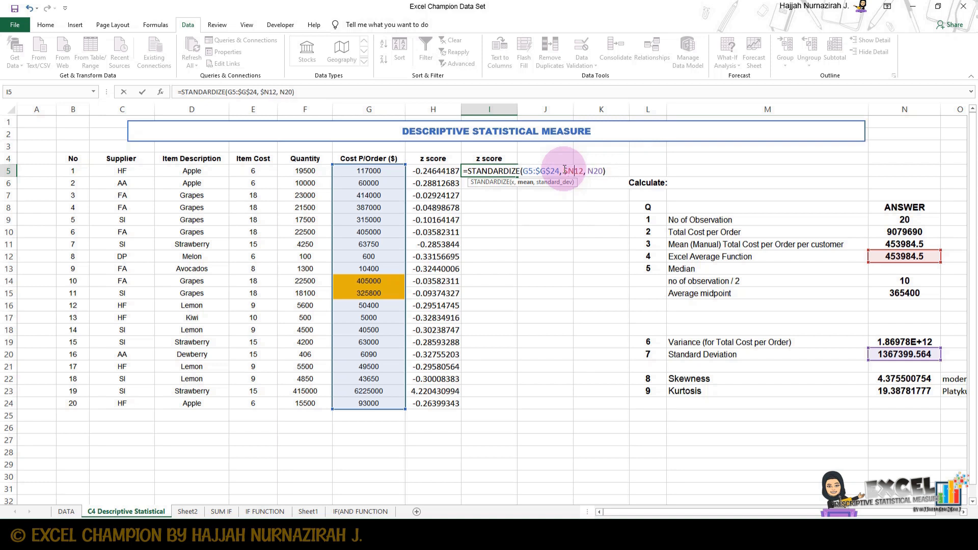
{"action": "key", "text": "Right"}
{"action": "type", "text": "$"}
{"action": "key", "text": "Right"}
{"action": "key", "text": "Right"}
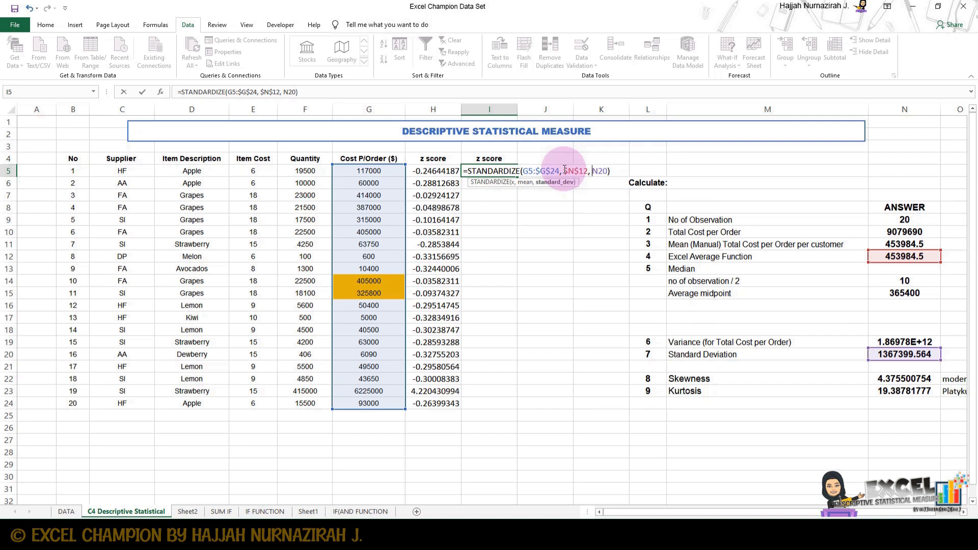
{"action": "type", "text": "$G"}
{"action": "type", "text": "$N$"}
{"action": "key", "text": "Return"}
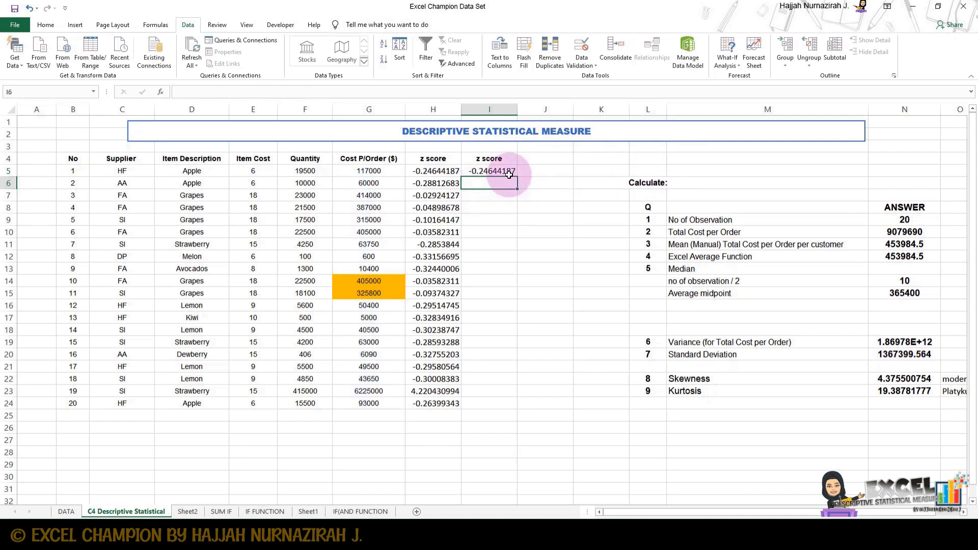
Step: Fill the I5 z score formula down through I24 and select the matching results I5:I24
{"action": "left_click", "coordinate": [509, 172]}
{"action": "double_click", "coordinate": [517, 176]}
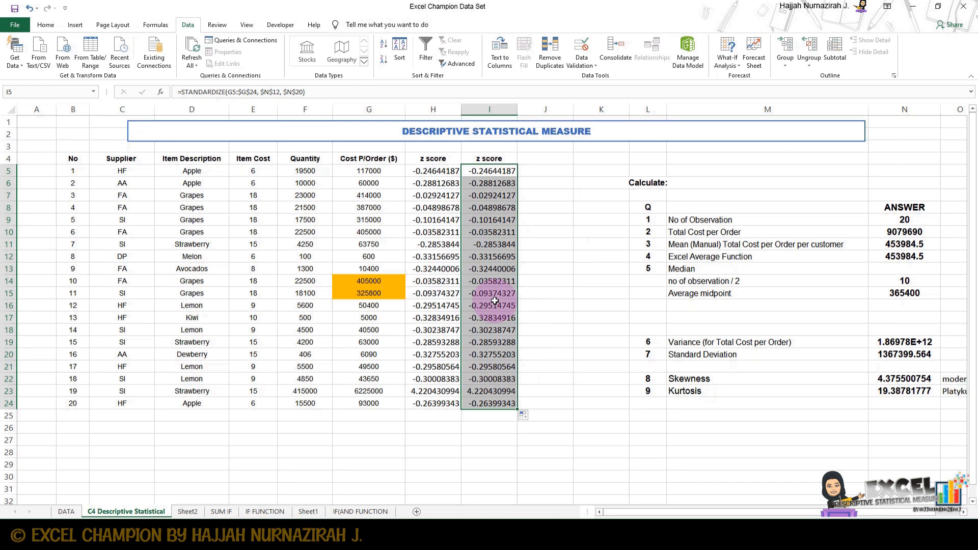
{"action": "left_click", "coordinate": [495, 170]}
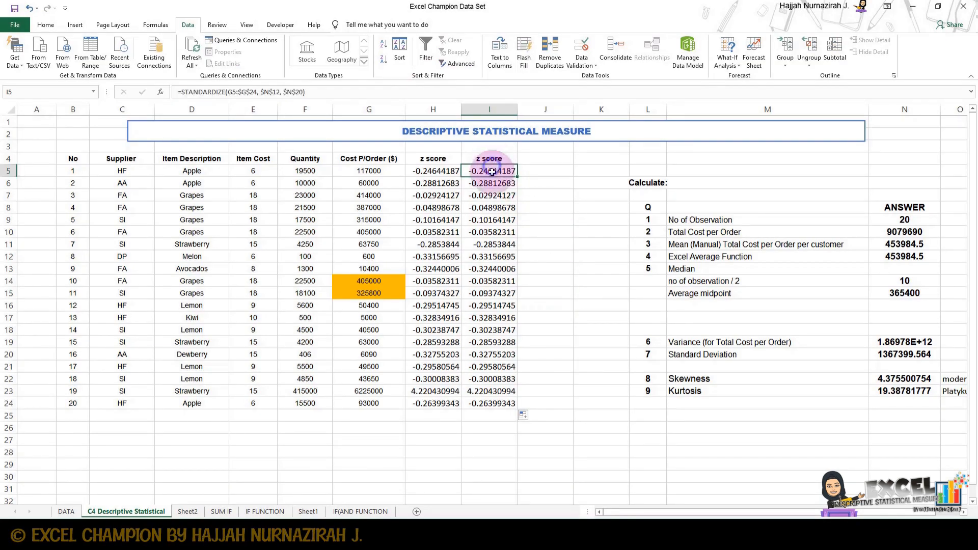
{"action": "left_click_drag", "start_coordinate": [490, 172], "coordinate": [500, 403]}
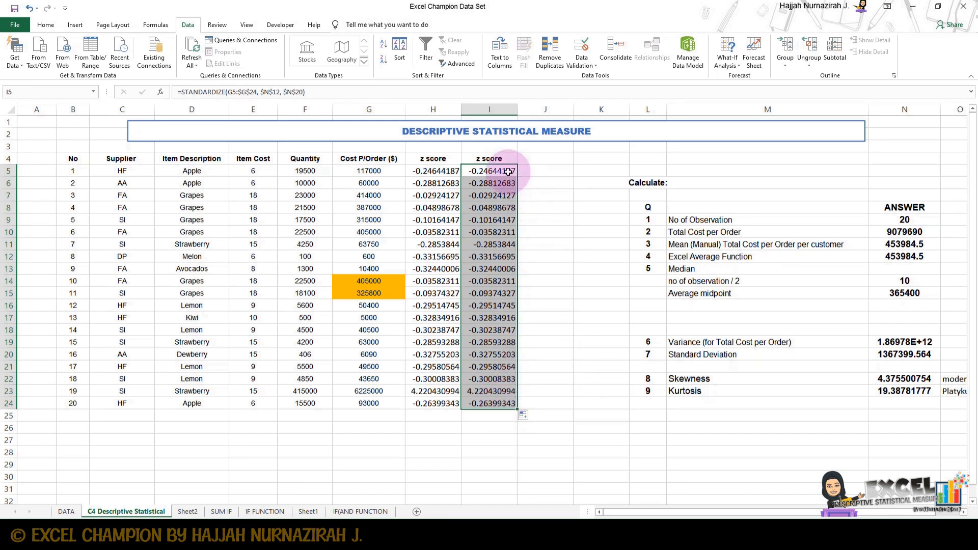
{"action": "left_click", "coordinate": [529, 173]}
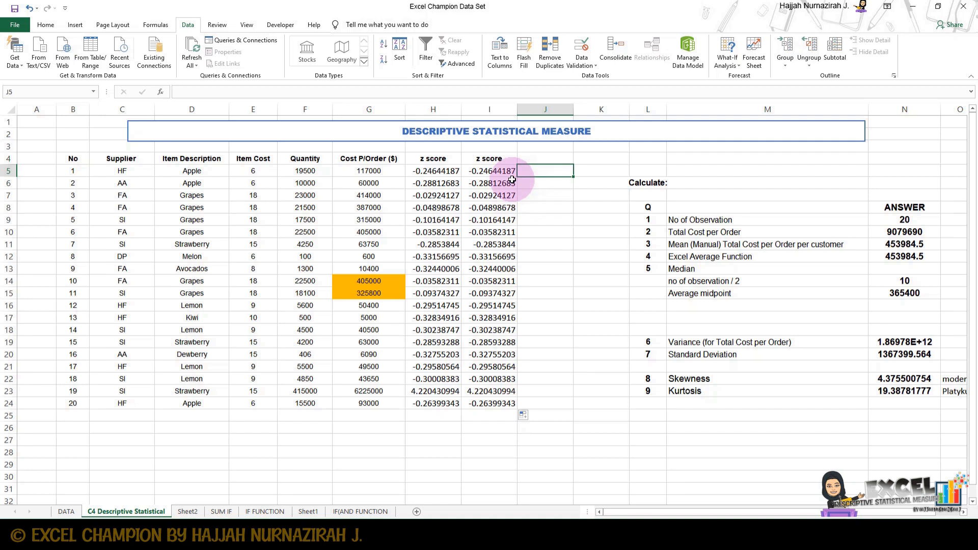
{"action": "left_click", "coordinate": [489, 391]}
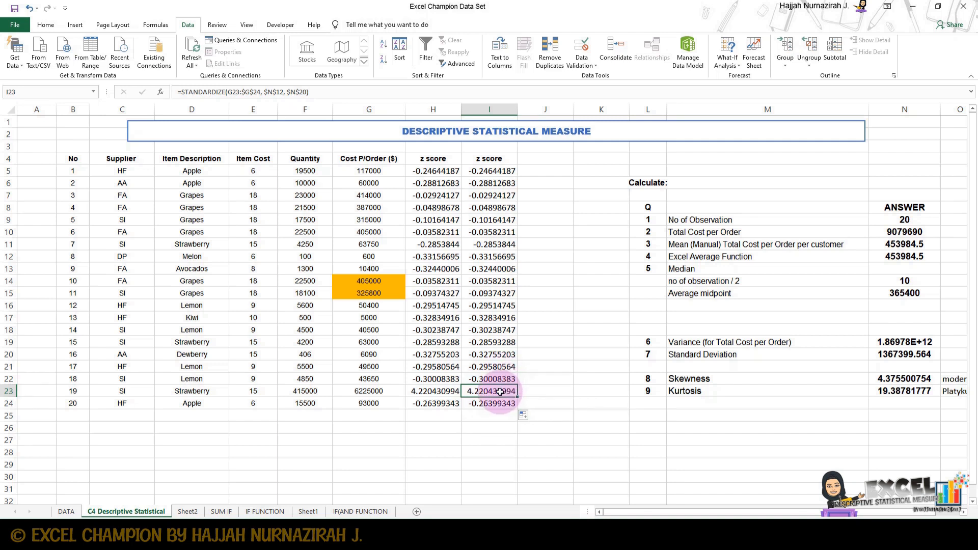
{"action": "left_click_drag", "start_coordinate": [489, 170], "coordinate": [495, 380]}
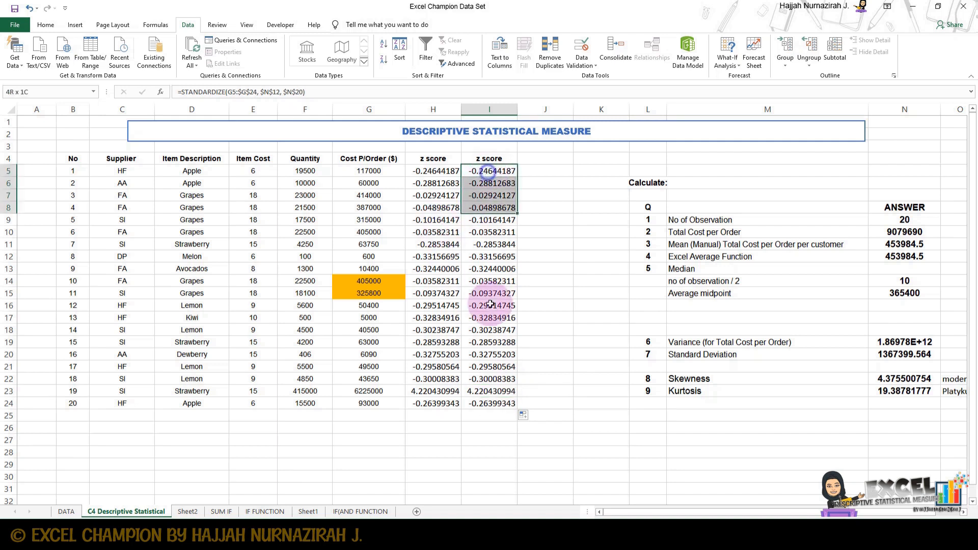
{"action": "left_click", "coordinate": [495, 404]}
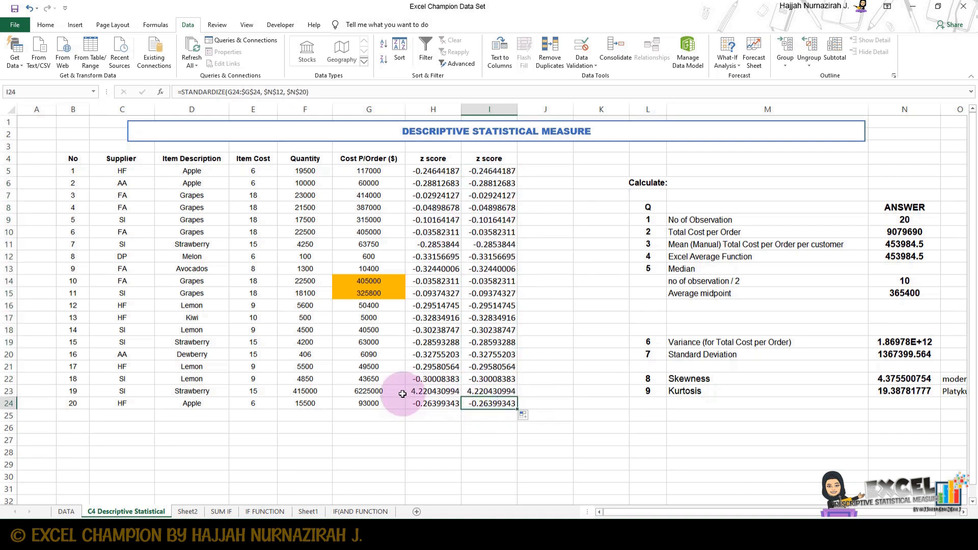
{"action": "left_click", "coordinate": [402, 393]}
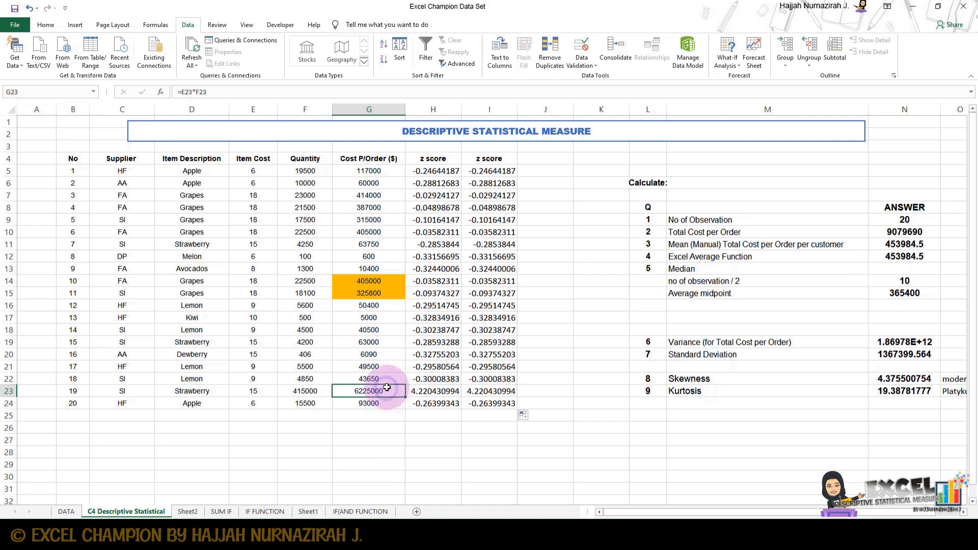
{"action": "left_click", "coordinate": [397, 403]}
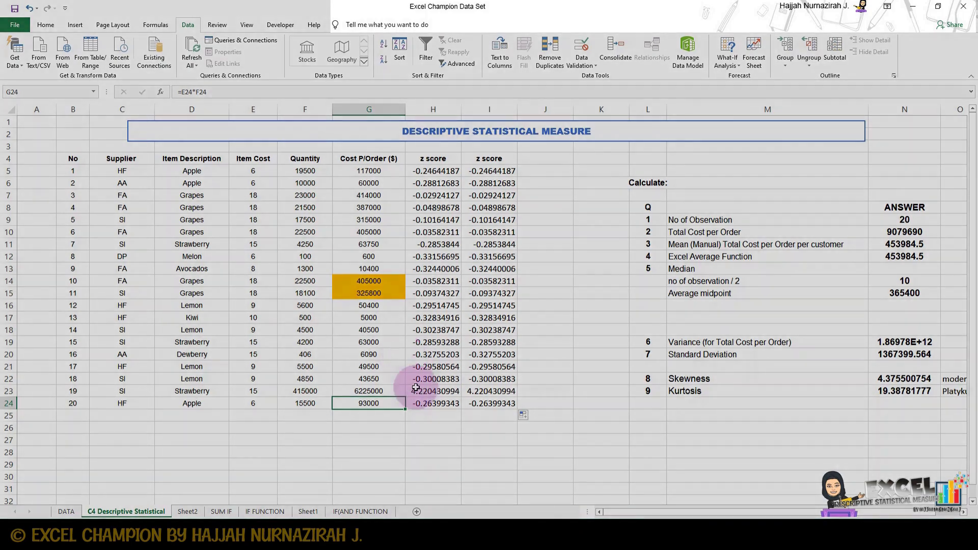
{"action": "left_click", "coordinate": [425, 427]}
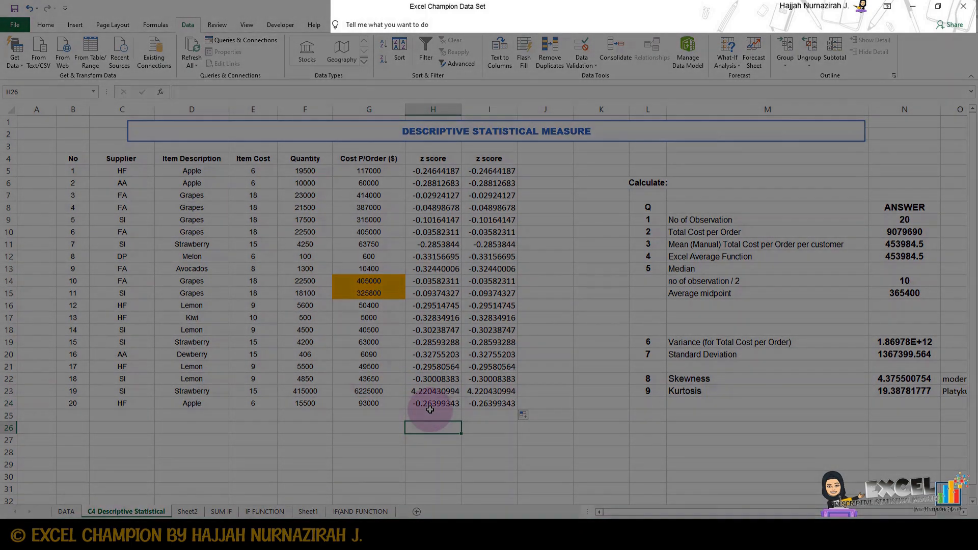